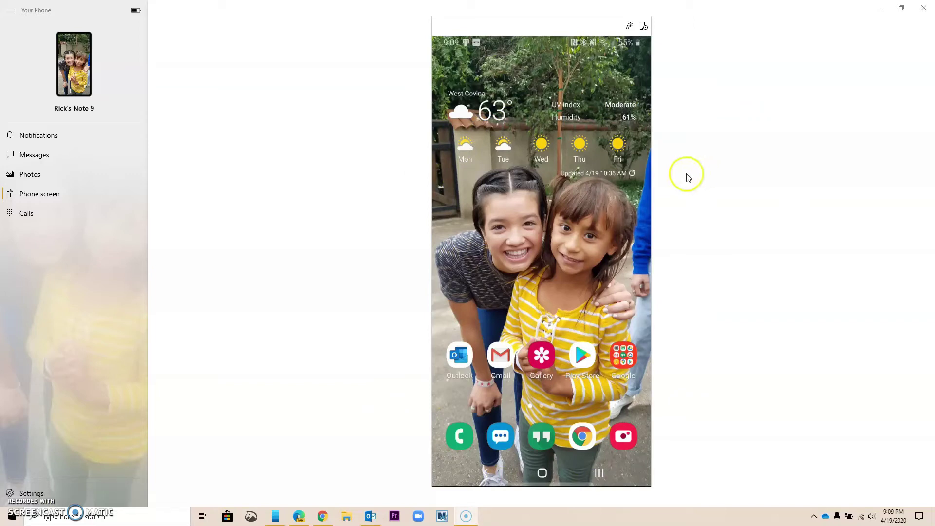
- Search the Play Store for 'microsoft tran' and open the Microsoft Translator app page
click(583, 361)
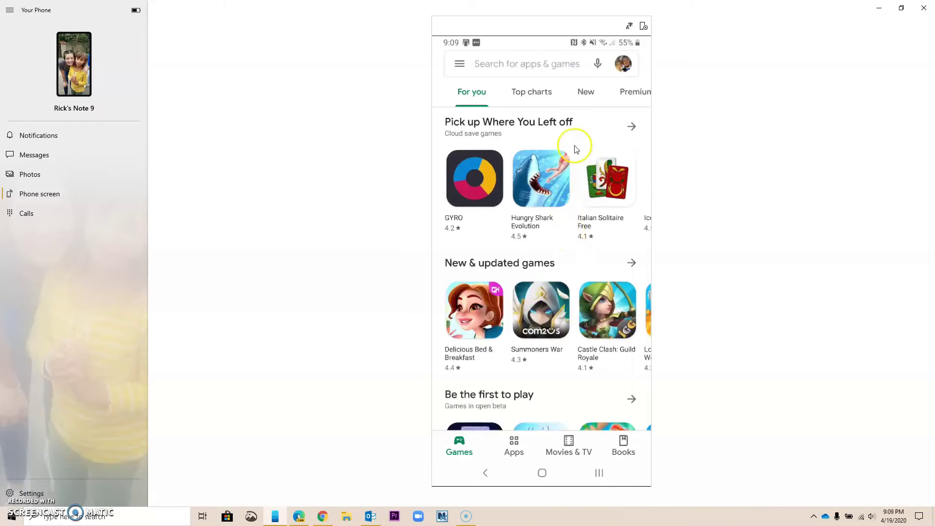
click(519, 69)
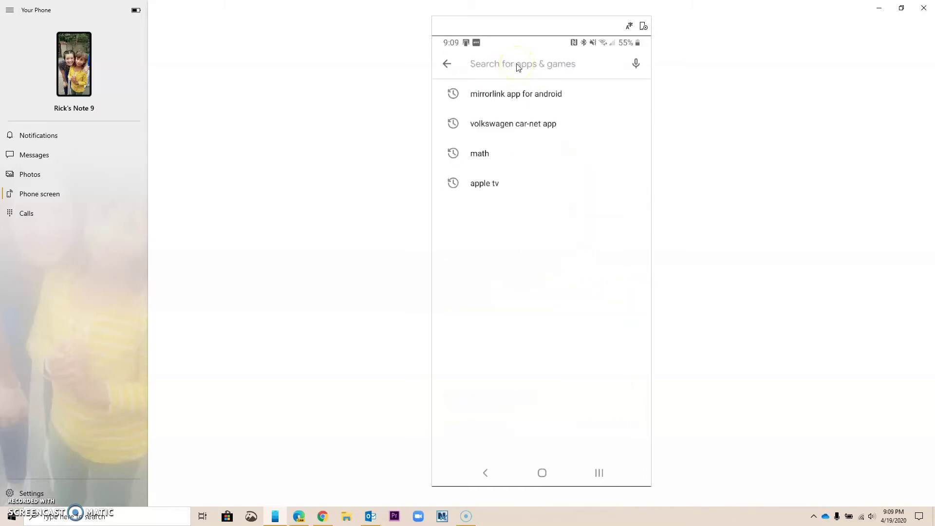
text(mic)
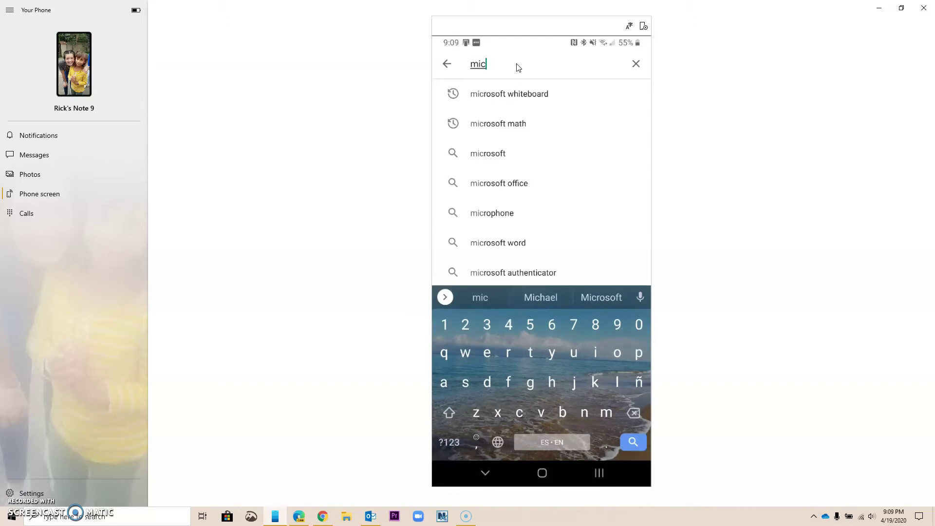
text(rosot)
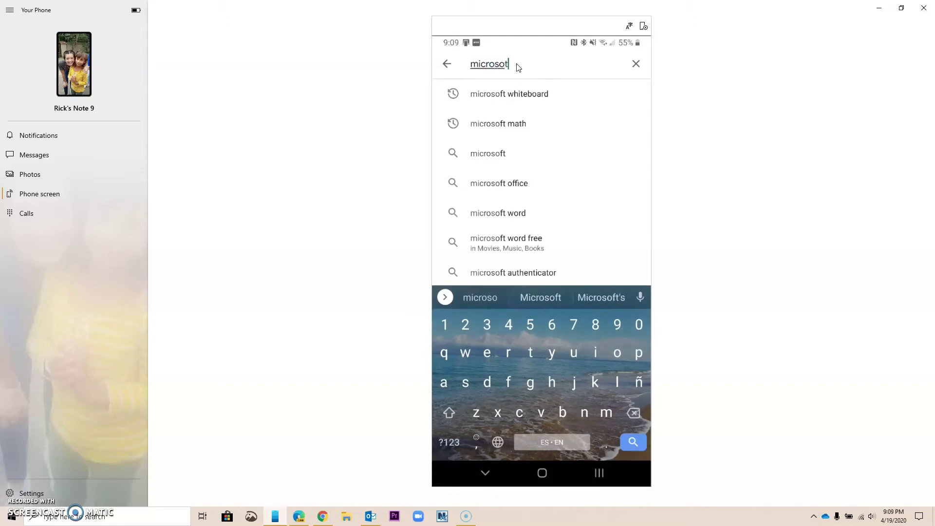
key(BackSpace)
text(ft tran)
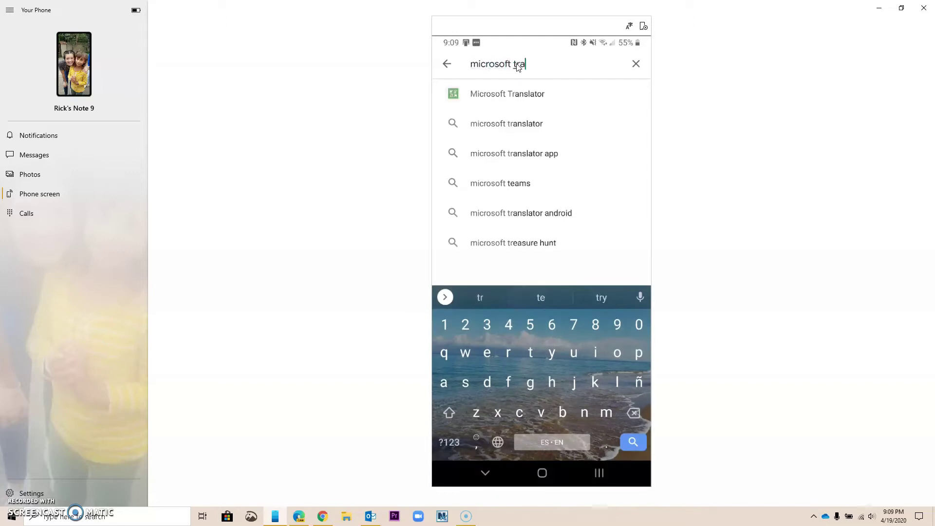
click(519, 93)
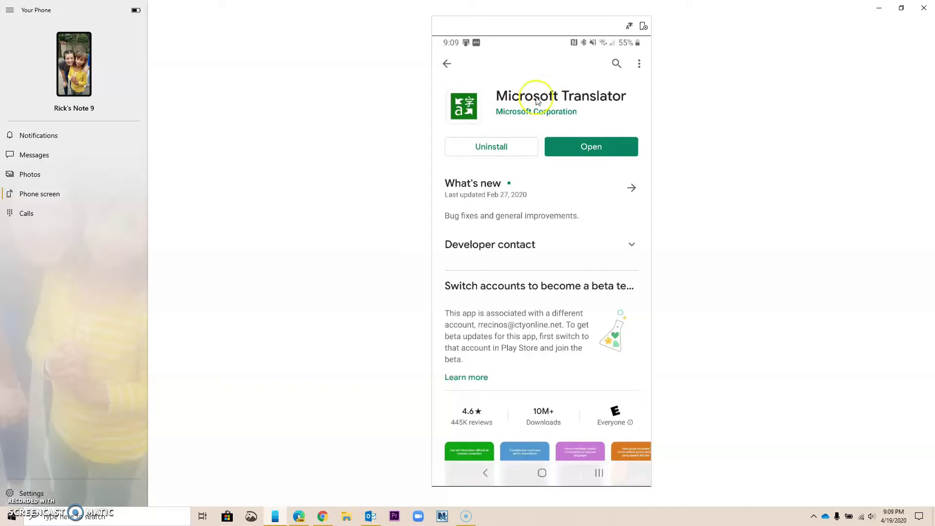
- Launch Microsoft Translator from its listing, dismiss the network-disconnection notice, and start a spoken translation
click(584, 154)
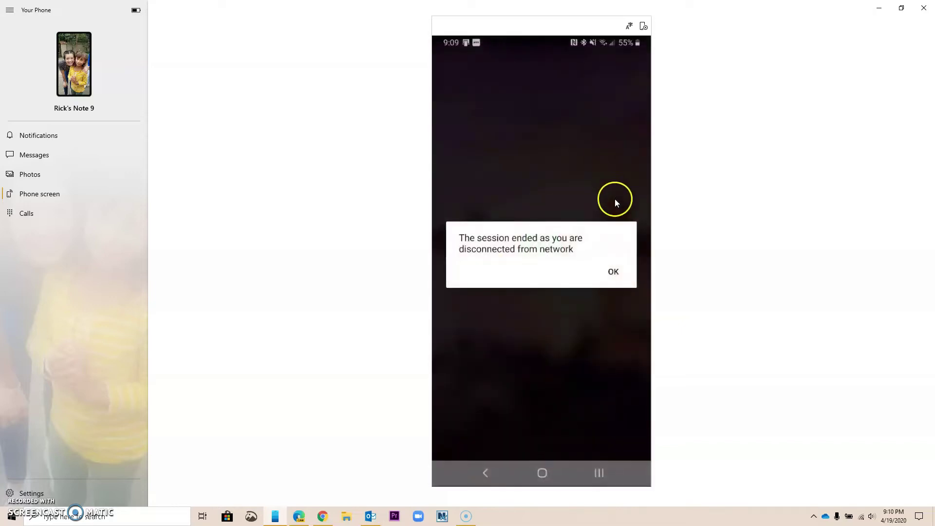
click(615, 272)
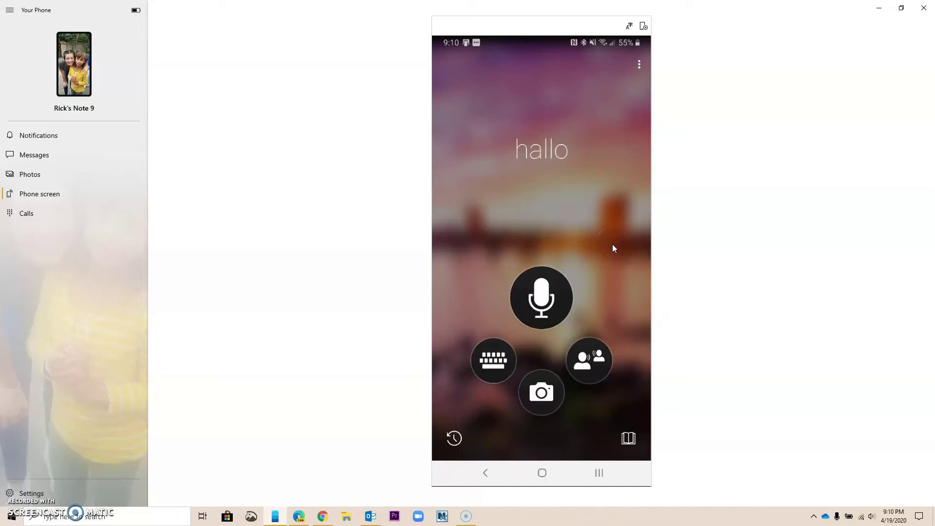
click(557, 301)
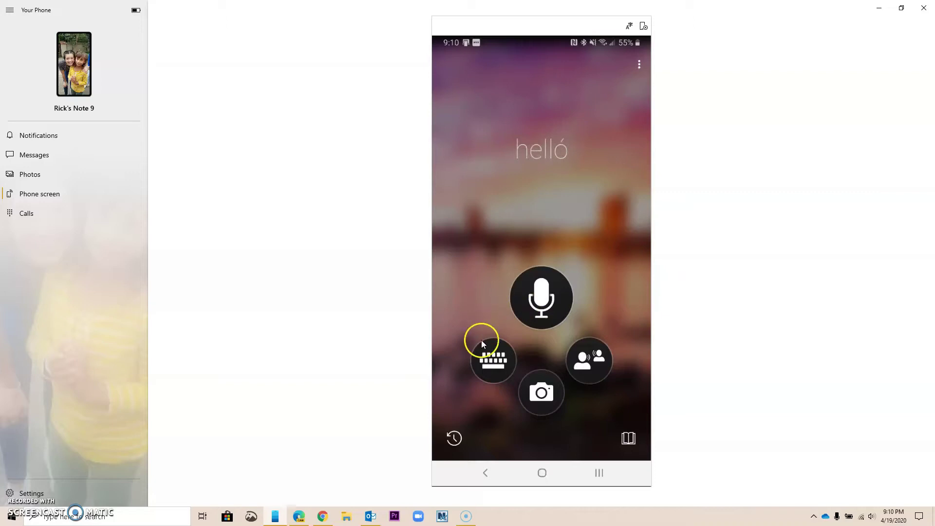
- Speak Spanish to get the English translation 'Yes, I speak Spanish. You must understand me.'
click(550, 301)
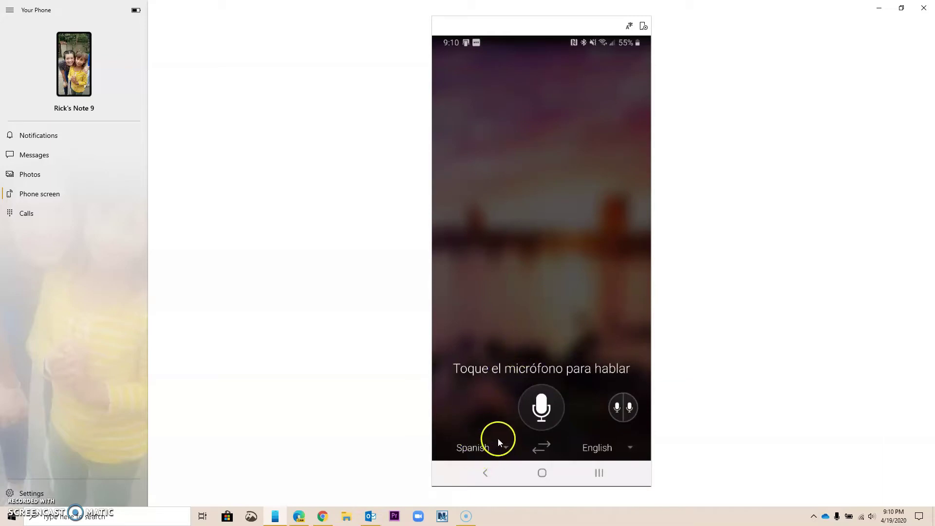
click(549, 411)
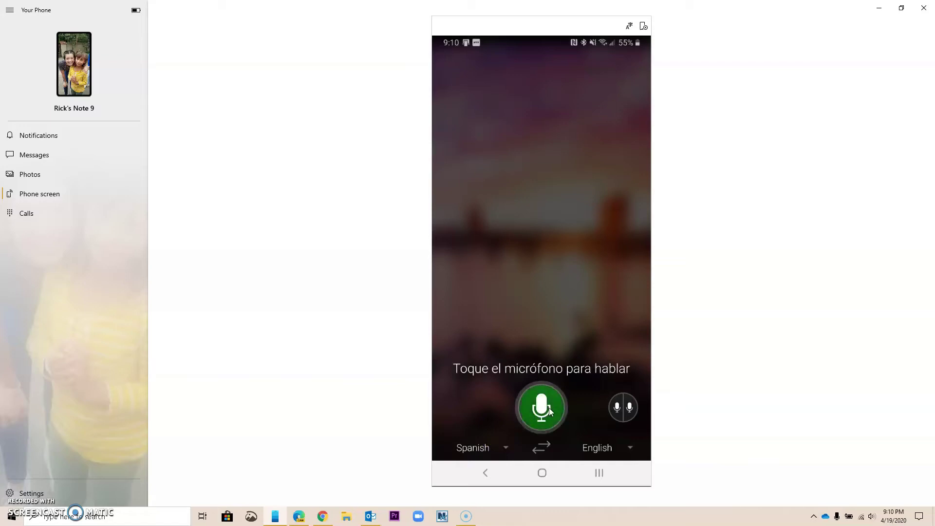
click(548, 408)
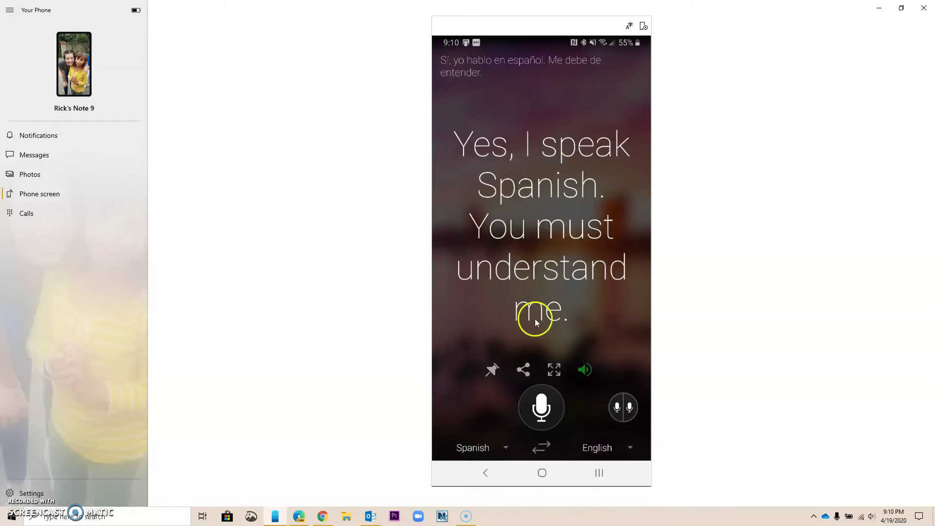
- Set the speech source language to English and the target language to Spanish
click(507, 448)
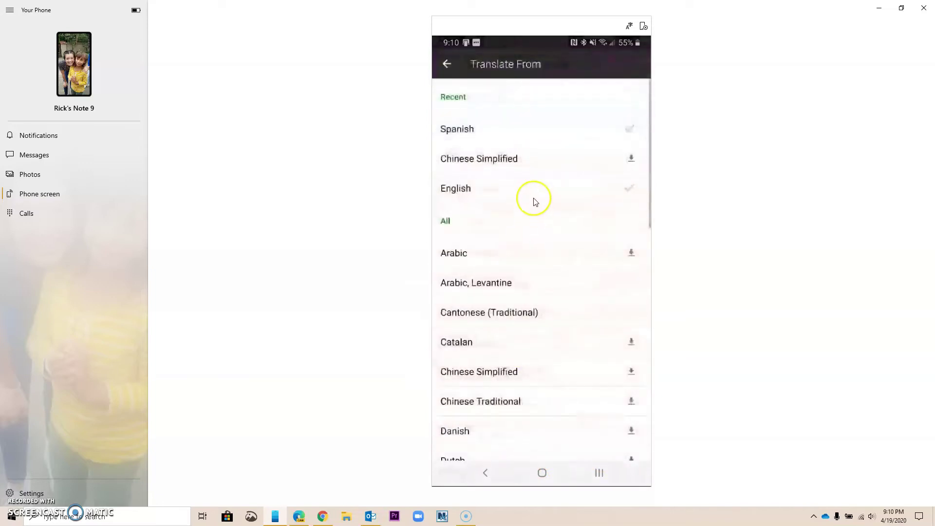
click(532, 194)
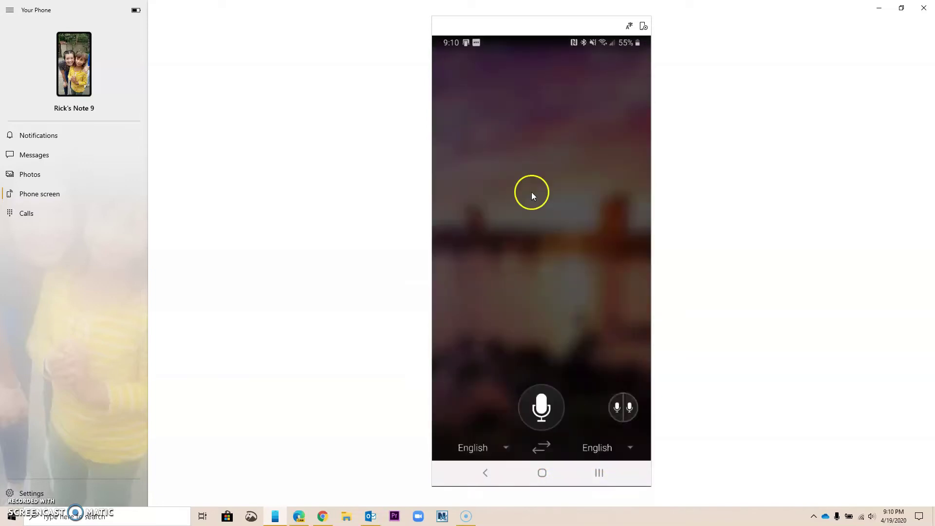
click(629, 447)
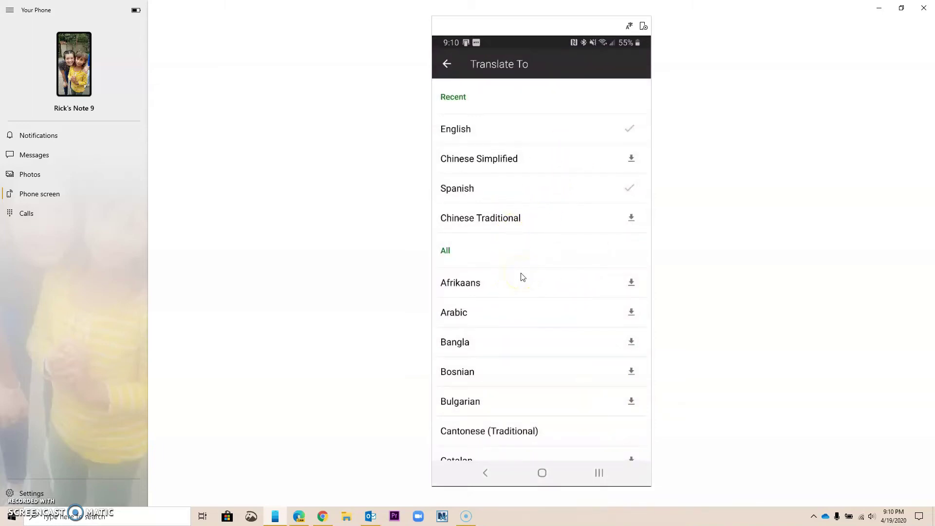
scroll(522, 277, down, 2)
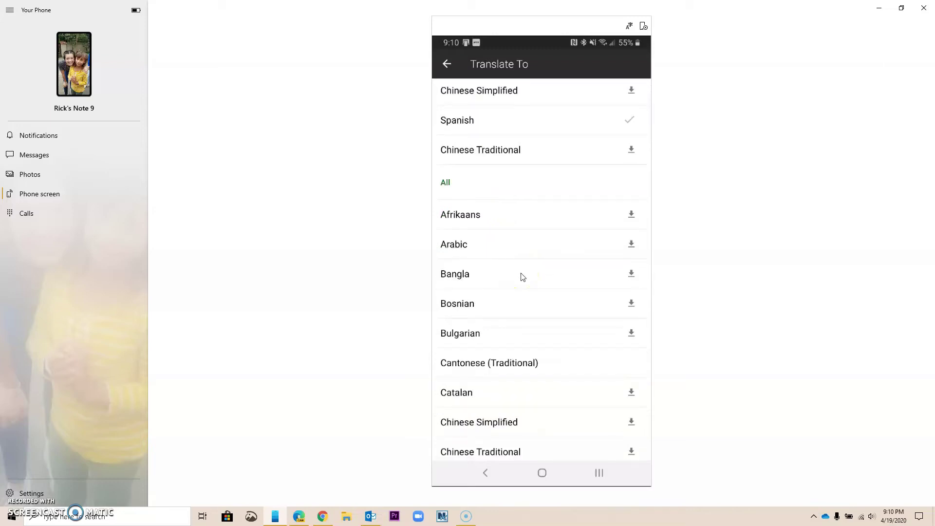
scroll(522, 276, down, 5)
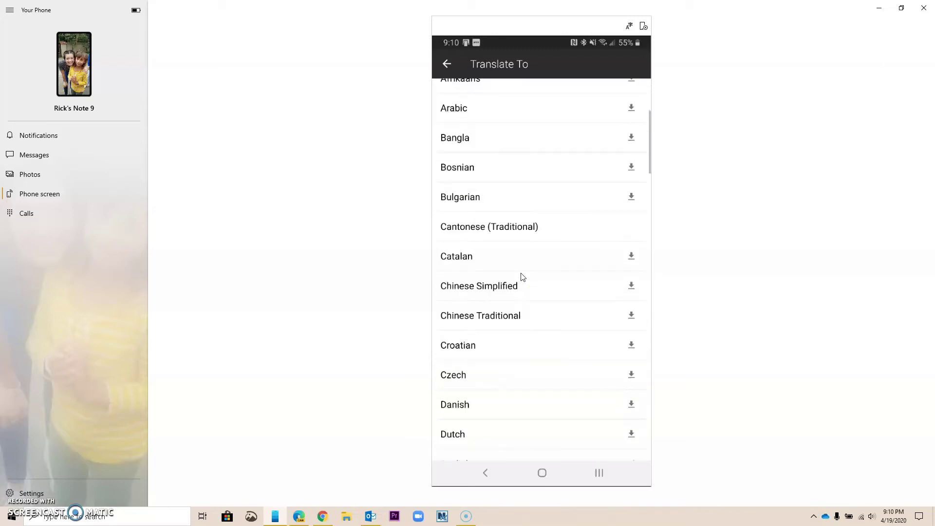
scroll(522, 277, up, 7)
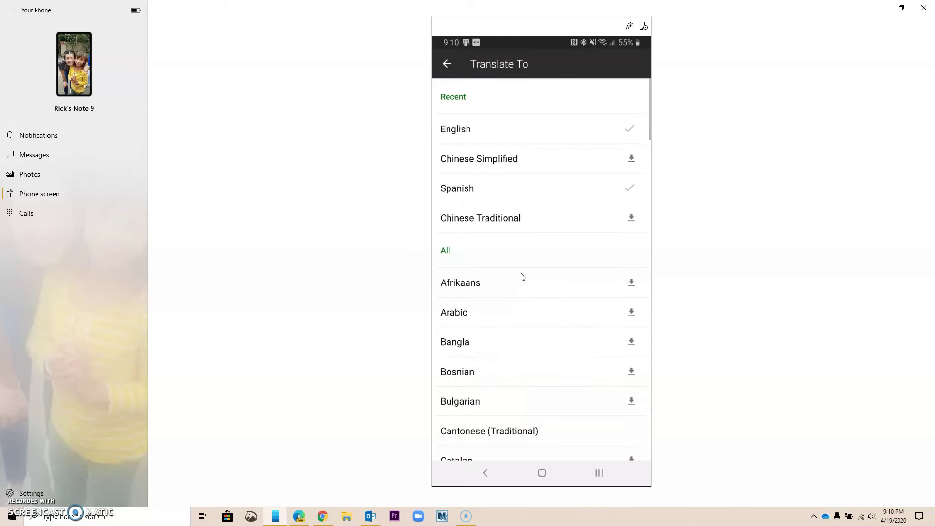
click(496, 190)
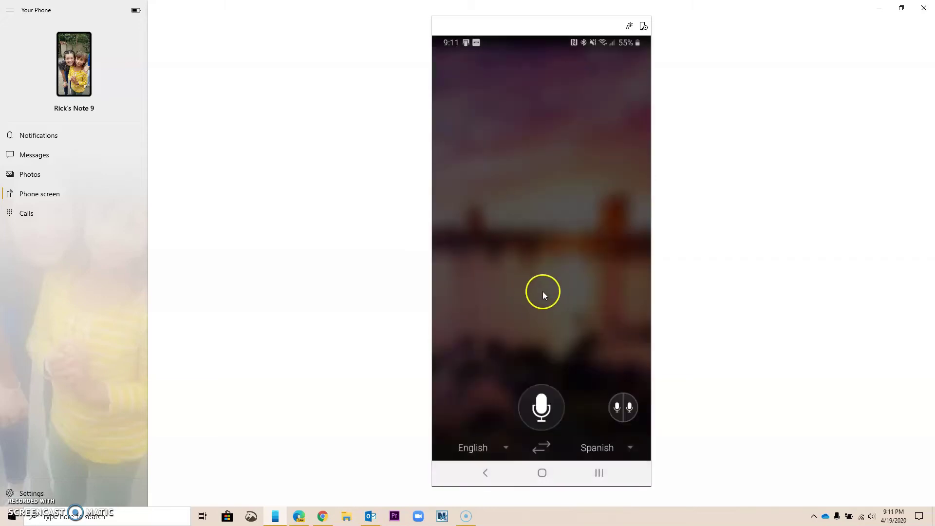
- Speak English to get 'Así que mientras hablamos debe traducirse al español ahora.'
click(544, 407)
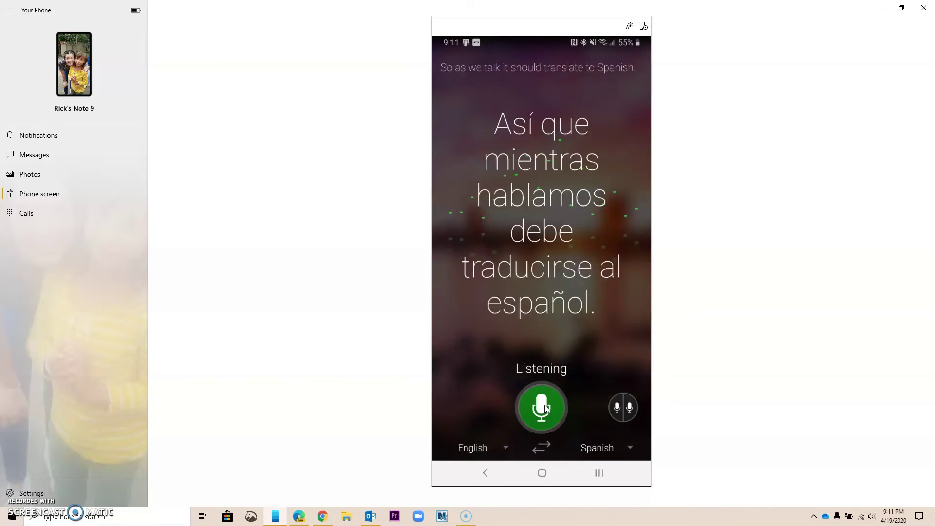
click(545, 358)
click(527, 252)
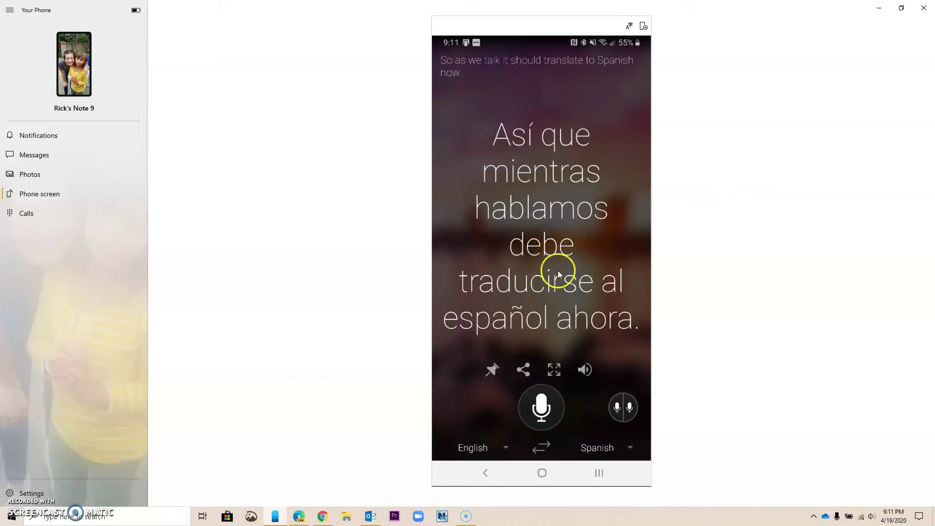
- In the split-screen conversation view, speak English from the bottom side for Spanish translation
click(625, 408)
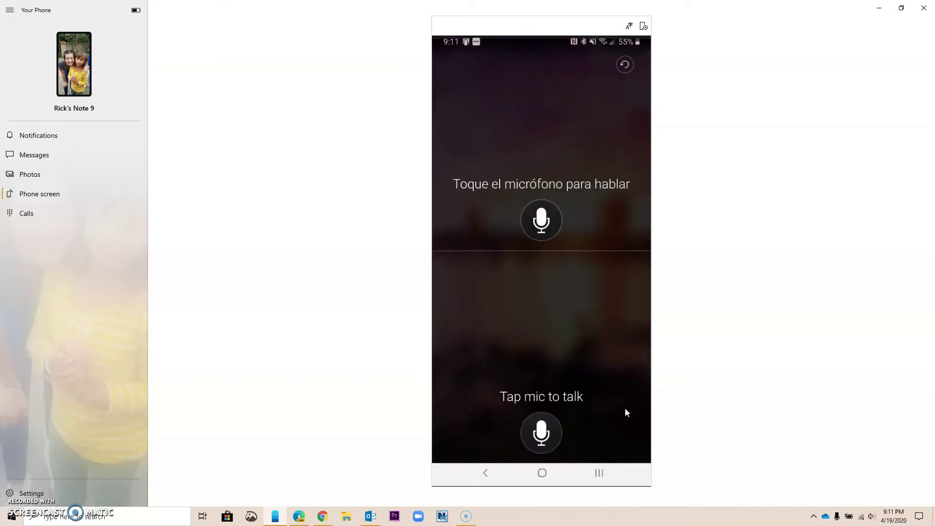
click(541, 431)
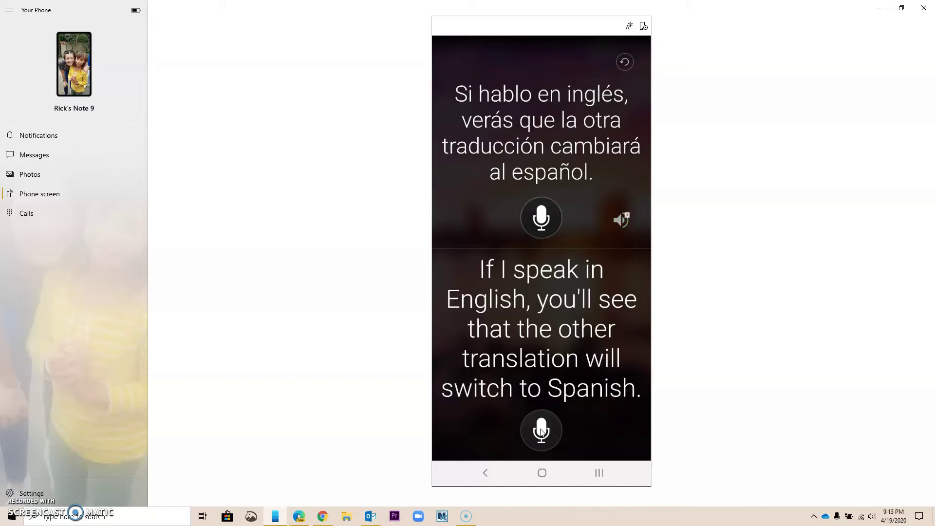
click(541, 431)
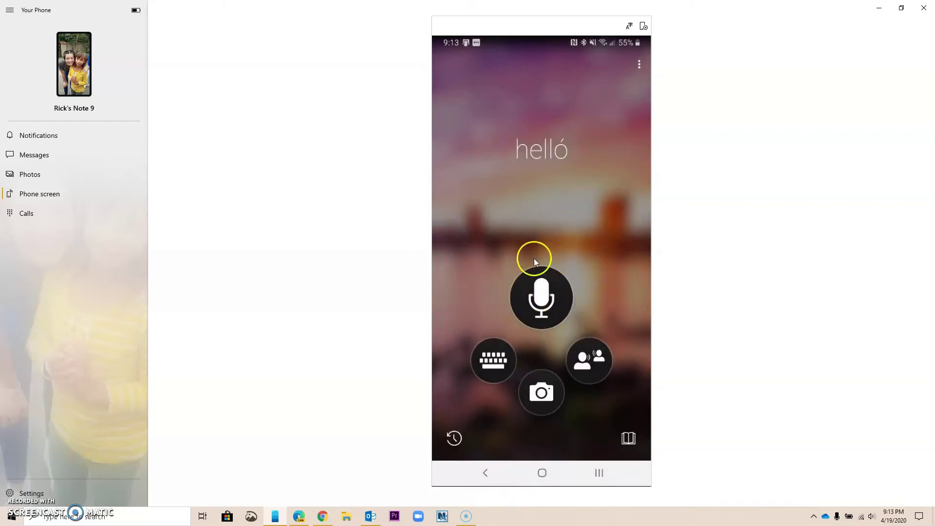
- Start a new shared conversation with your name and Spanish as the language
click(594, 363)
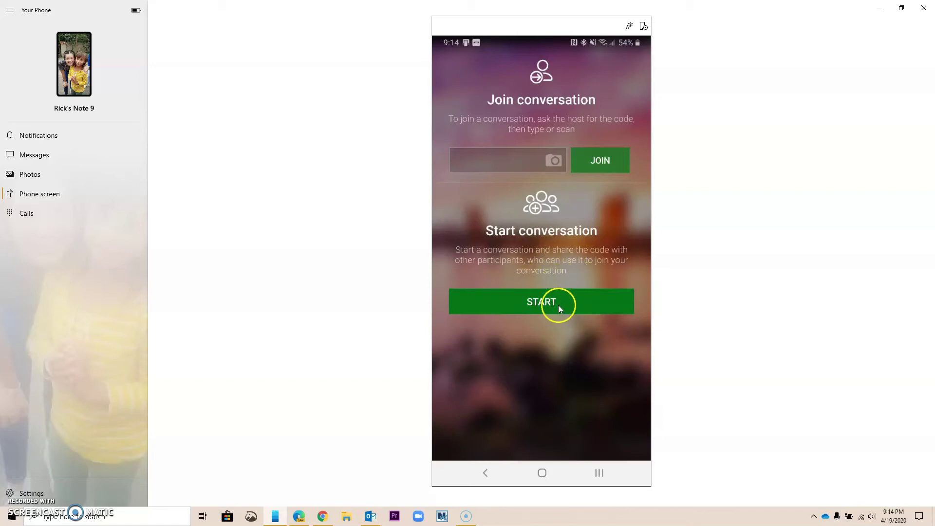
click(557, 305)
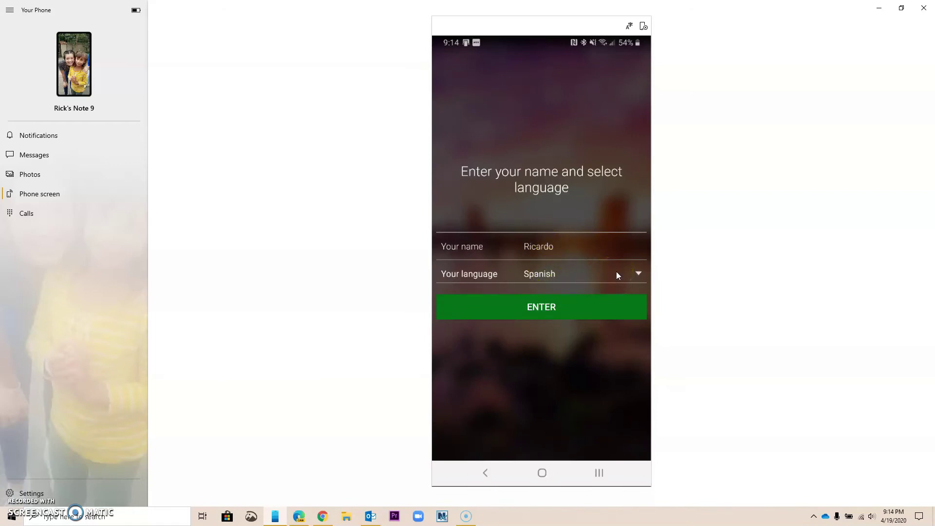
click(573, 310)
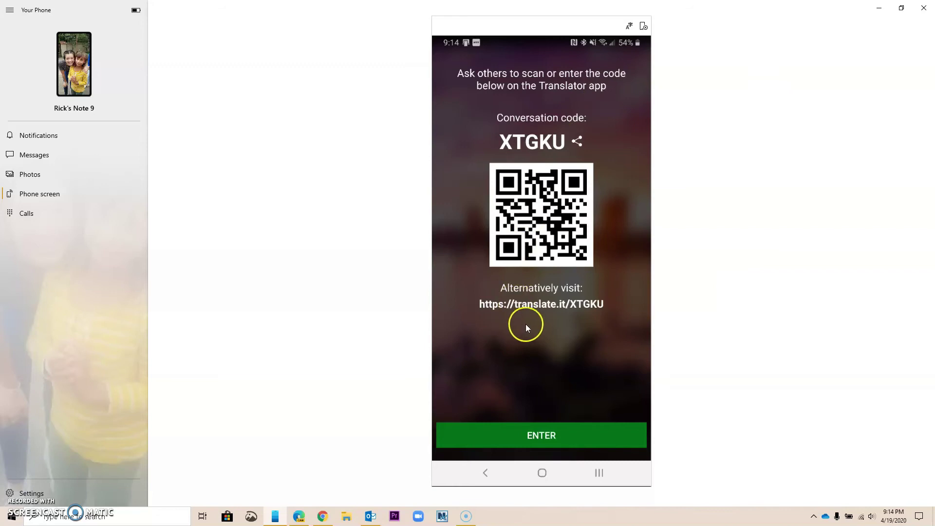
- Leave the join-code screen and end the conversation for all participants
click(487, 475)
click(487, 474)
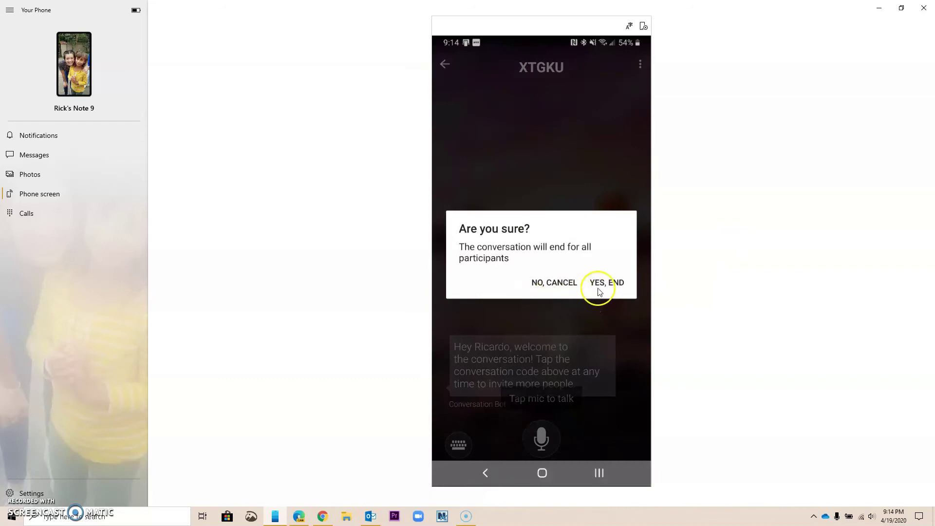
click(595, 286)
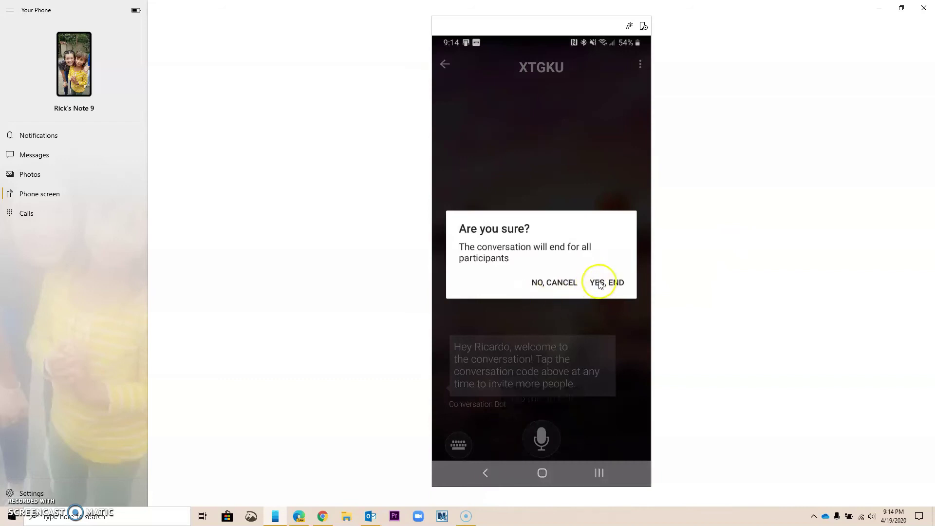
- Photograph the printed English page and translate it into Chinese Traditional
click(485, 473)
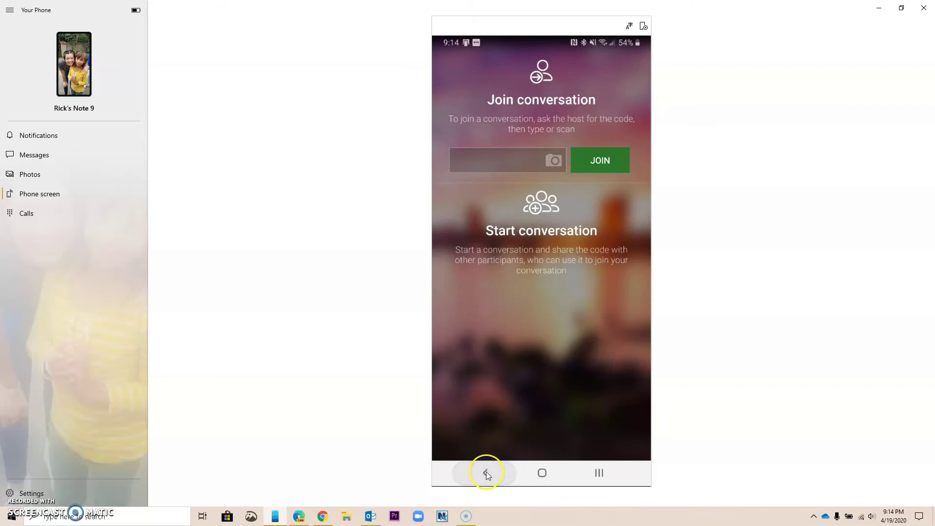
click(540, 392)
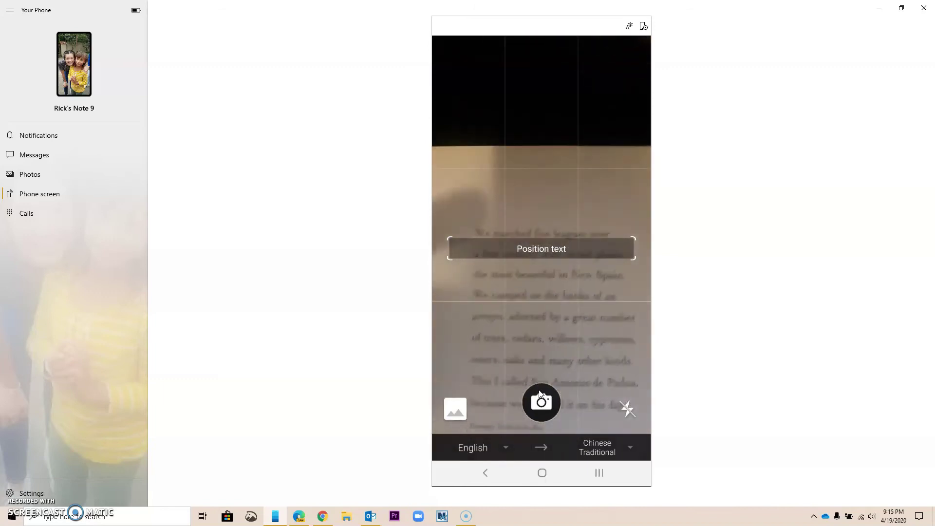
click(541, 401)
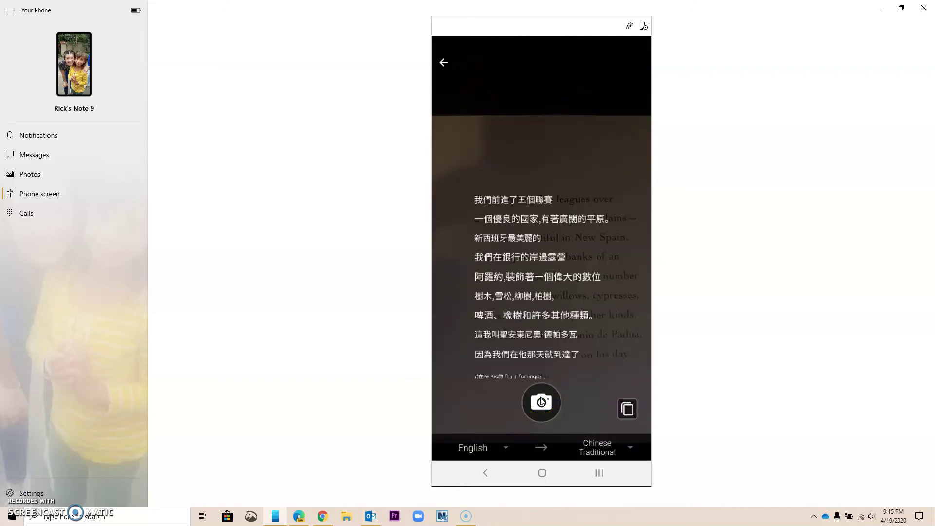
click(493, 133)
- Change the camera target language to Spanish and capture the printed page for Spanish translation
click(494, 199)
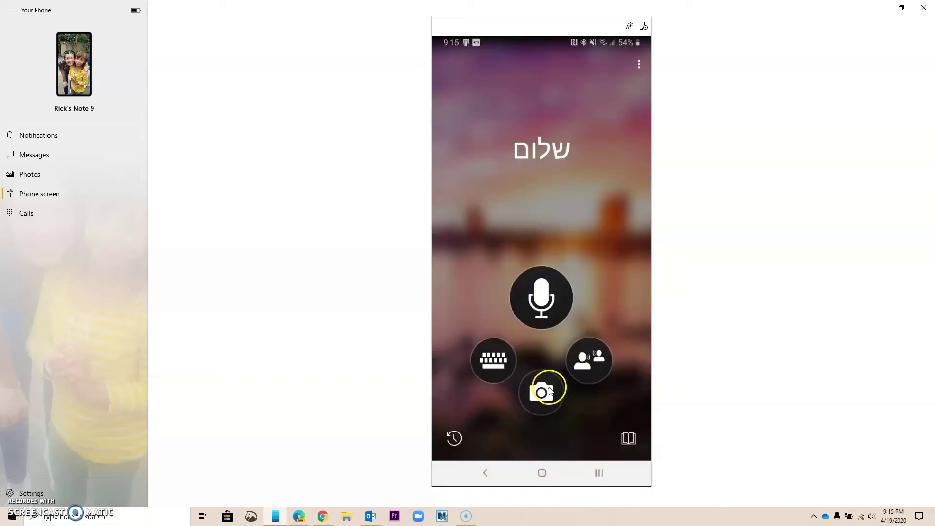
click(548, 391)
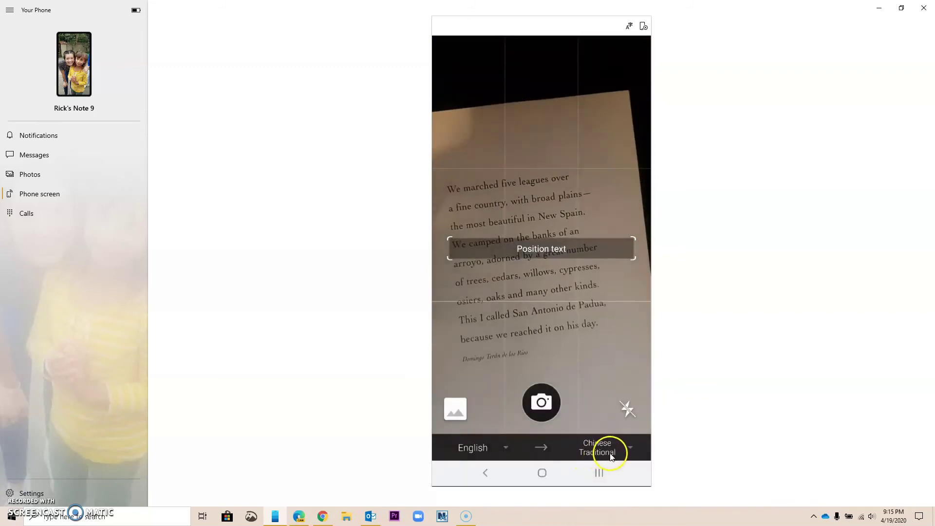
click(610, 456)
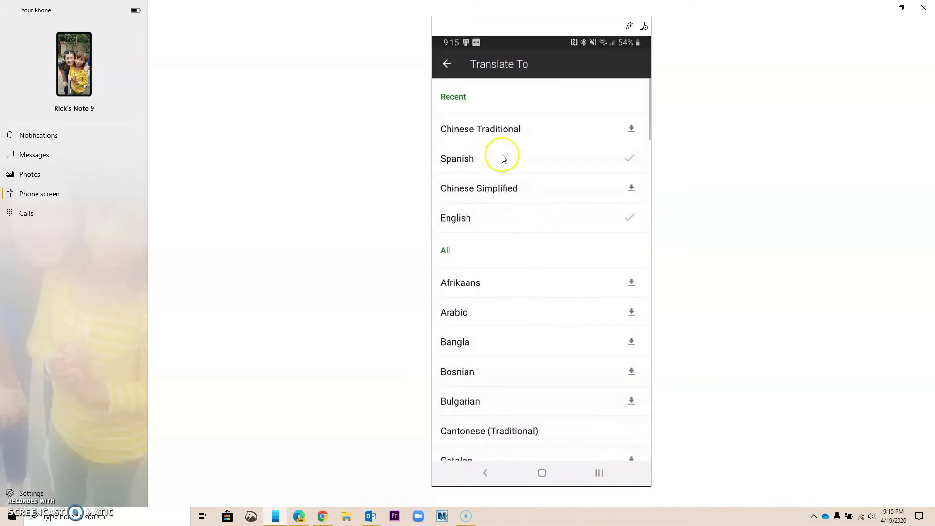
click(502, 156)
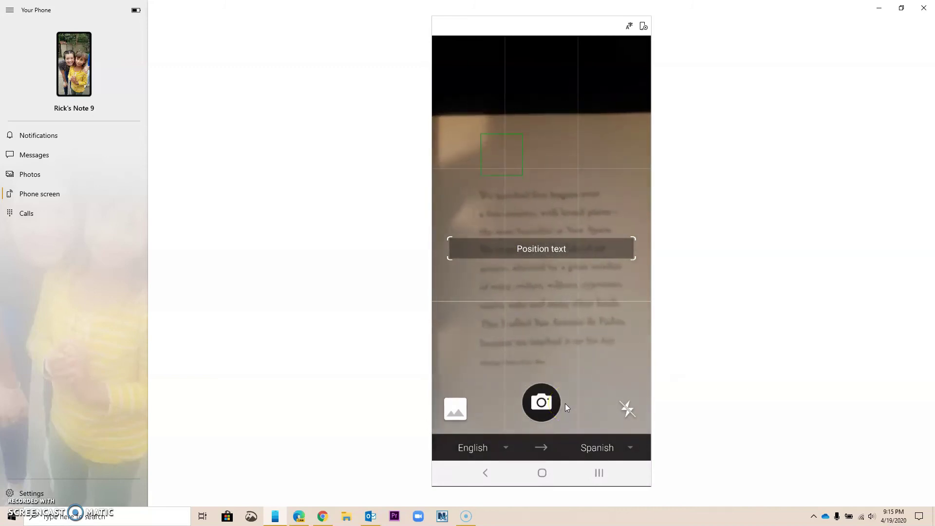
click(542, 411)
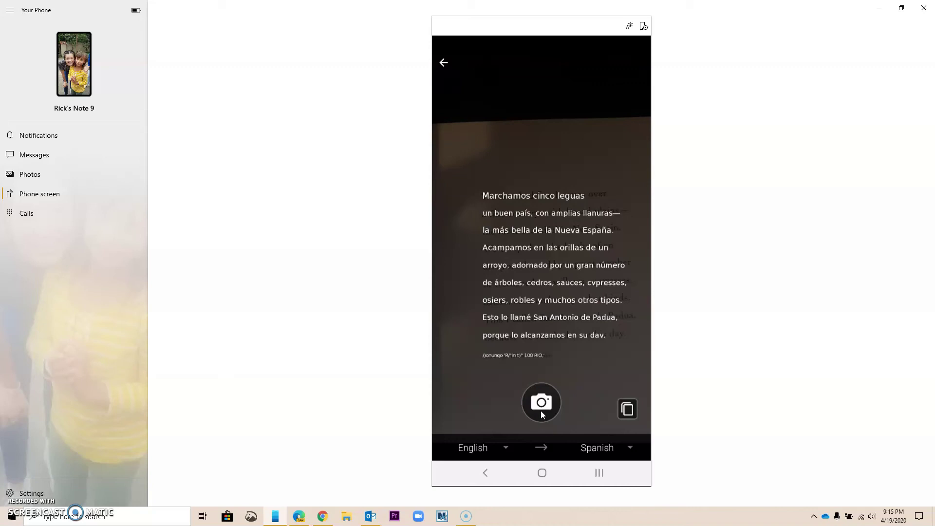
click(540, 411)
click(477, 113)
- With Spanish as target, type 'Today is Sunday' to get 'Hoy es domingo'
click(502, 363)
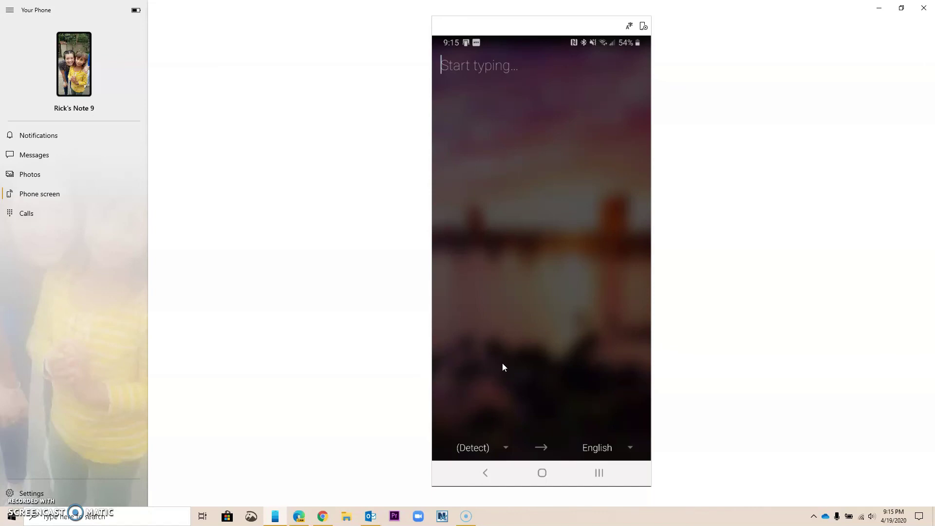
click(606, 432)
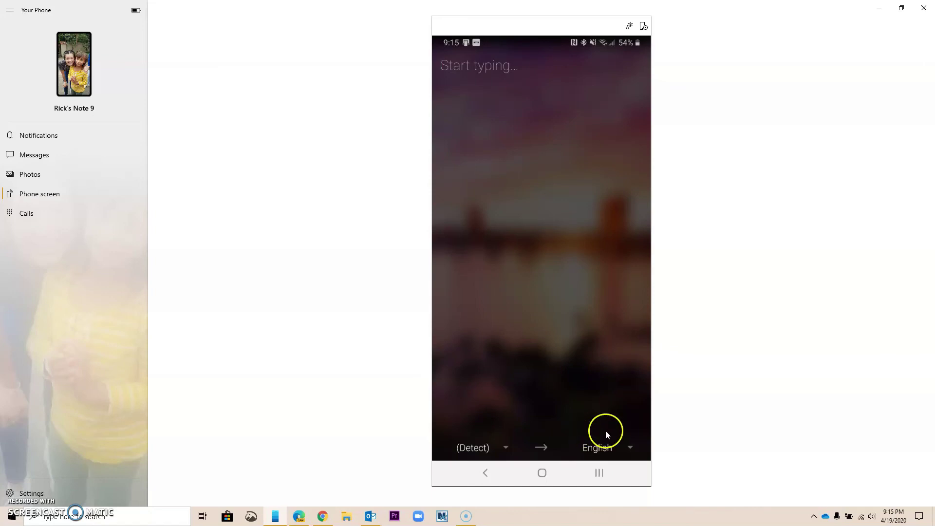
click(629, 448)
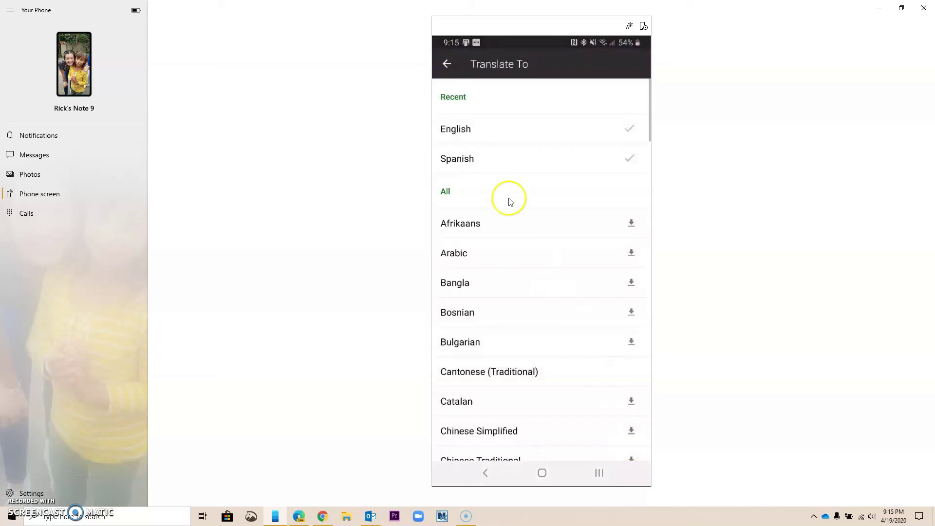
click(509, 159)
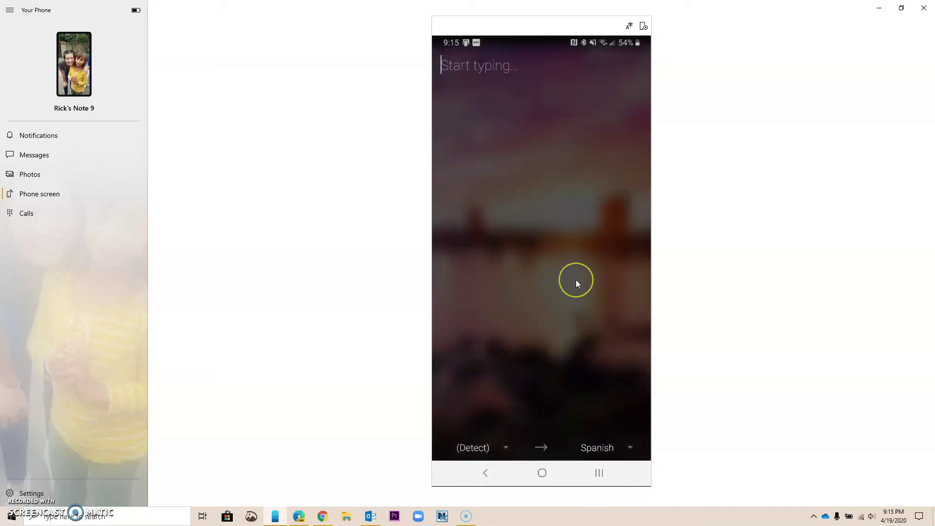
text(Today)
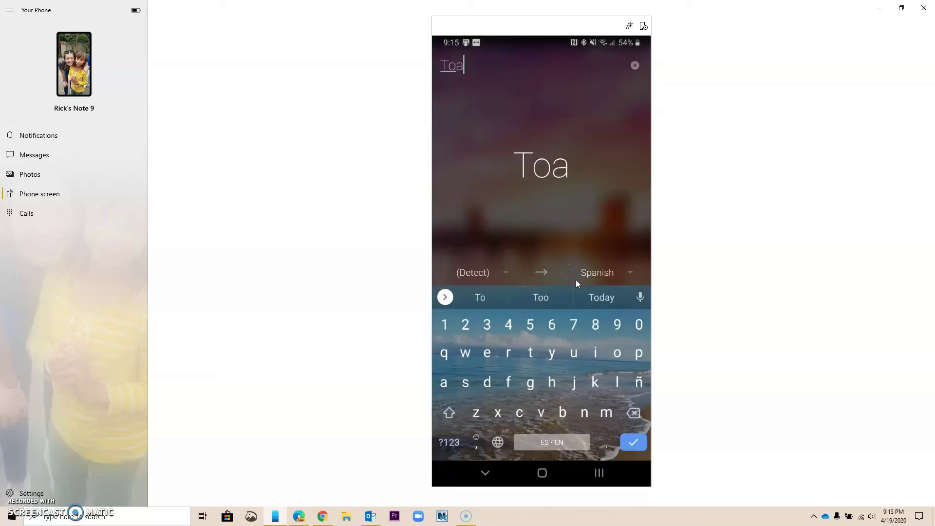
text( is )
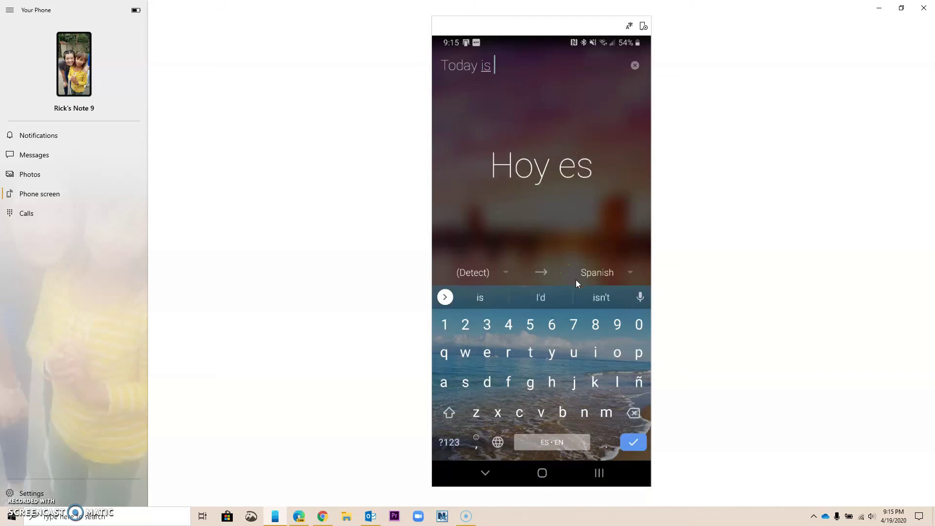
text(Sunday)
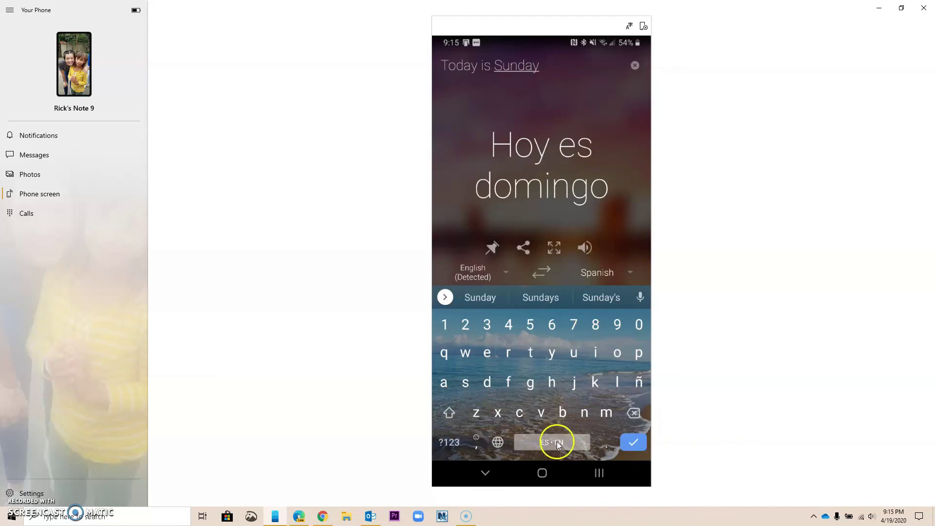
click(486, 470)
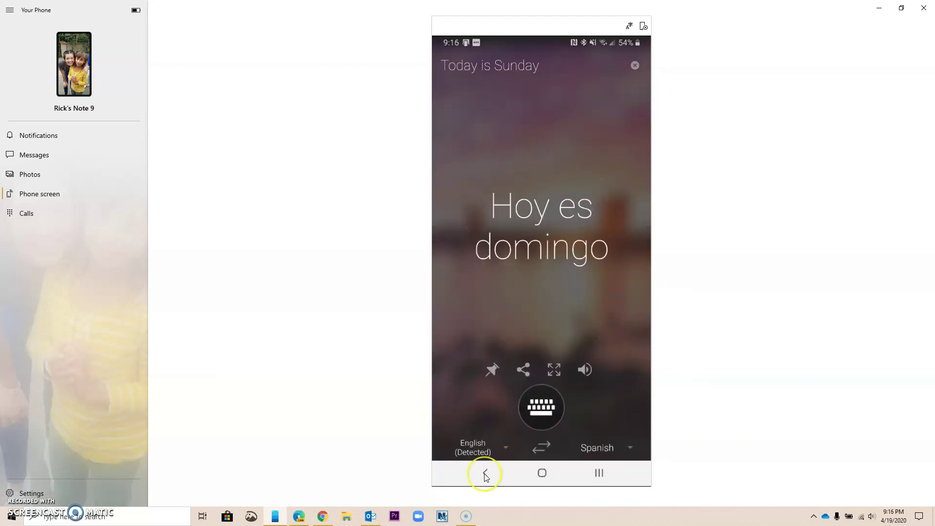
- Go back from the typed translation to the Translator home screen, now cycling a Hebrew greeting
click(485, 473)
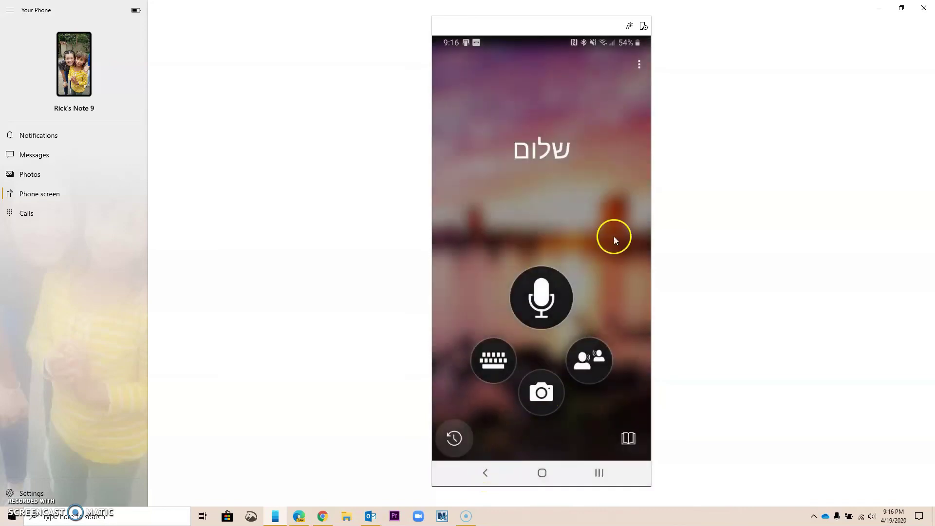